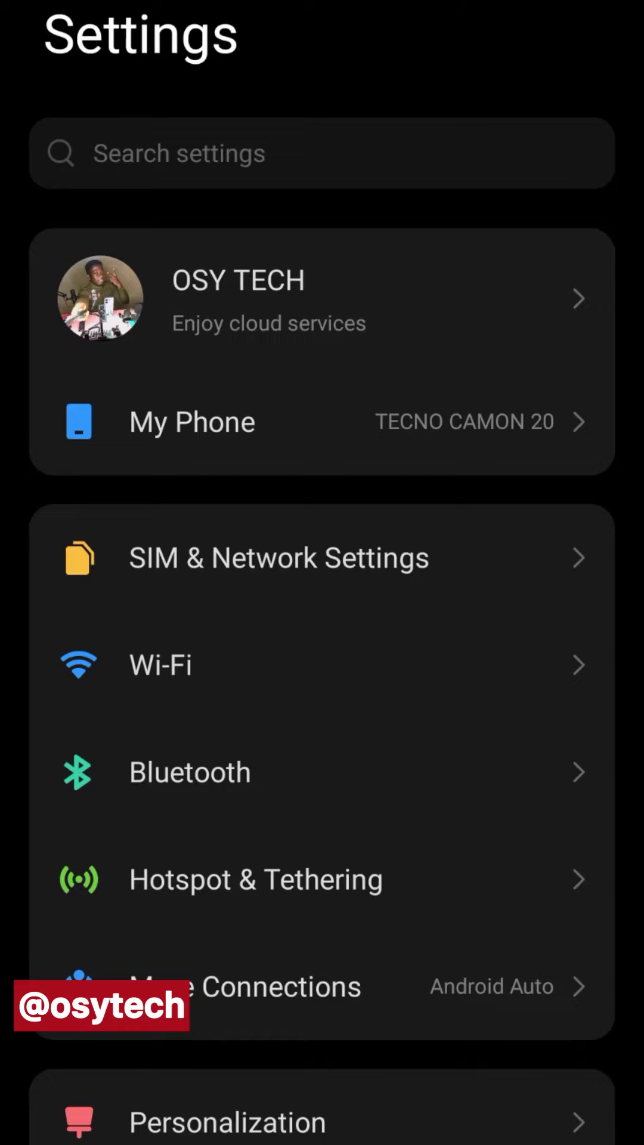
Open My Phone to show the Android device information page
{"action": "left_click", "coordinate": [504, 442]}
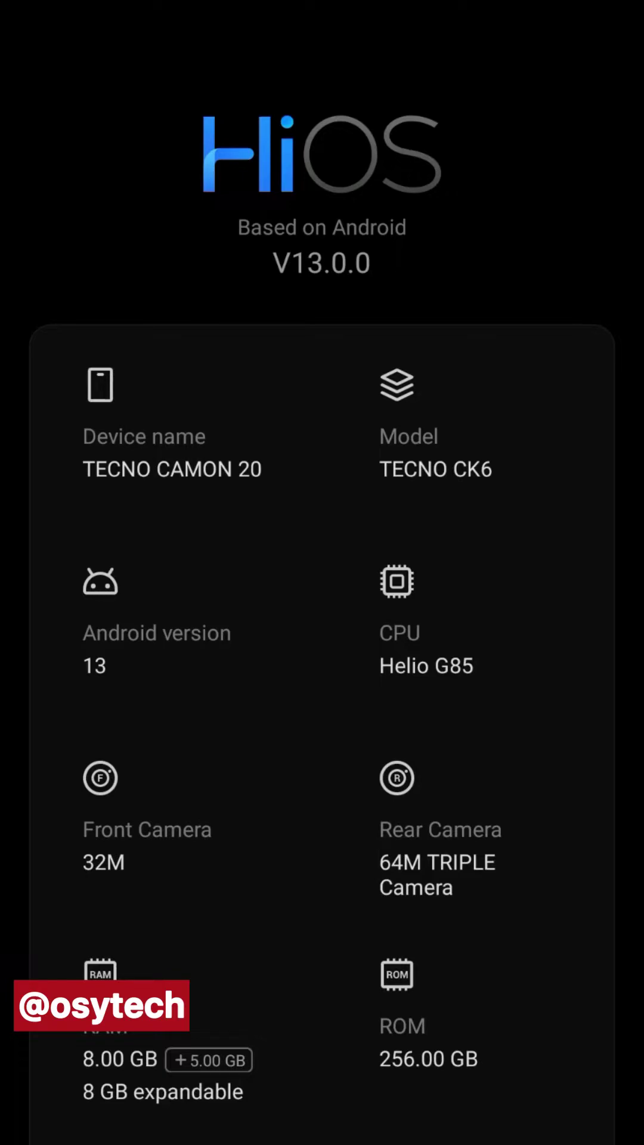
{"action": "scroll", "coordinate": [508, 778], "scroll_direction": "down", "scroll_amount": 8}
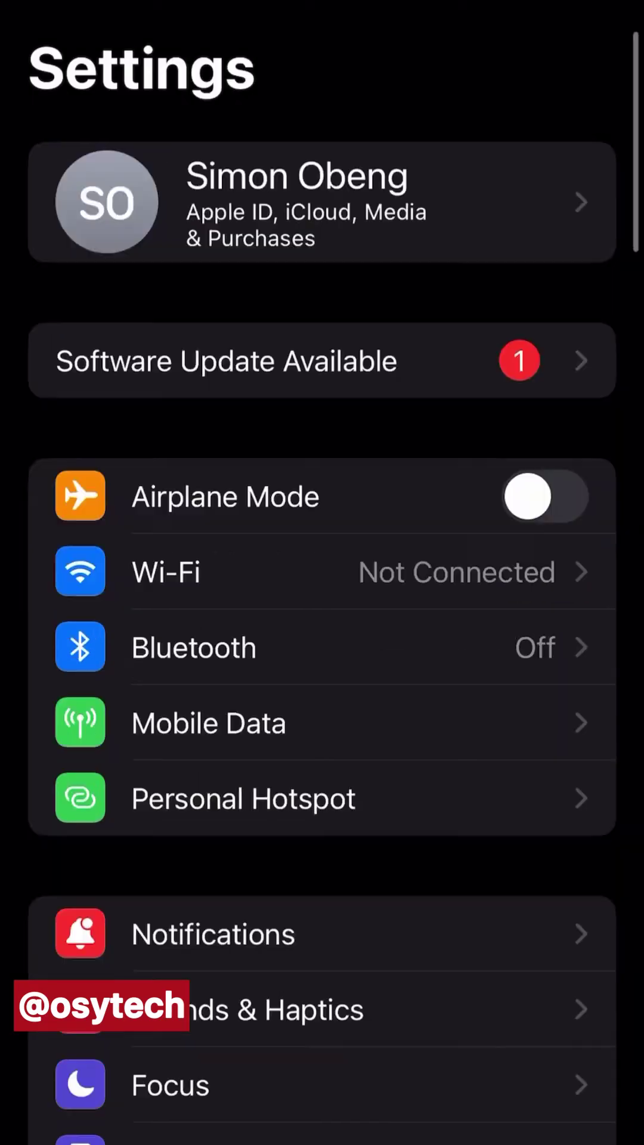
{"action": "scroll", "coordinate": [322, 626], "scroll_direction": "down", "scroll_amount": 10}
Copy the iPhone's serial number from General > About in iOS Settings
{"action": "left_click", "coordinate": [323, 557]}
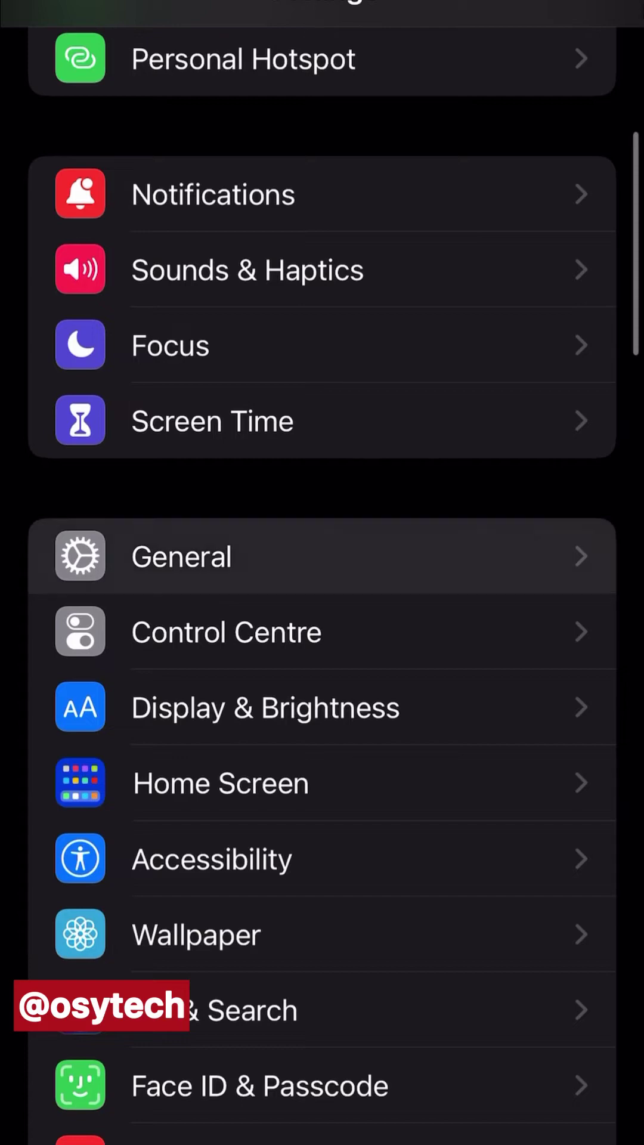
{"action": "left_click", "coordinate": [322, 124]}
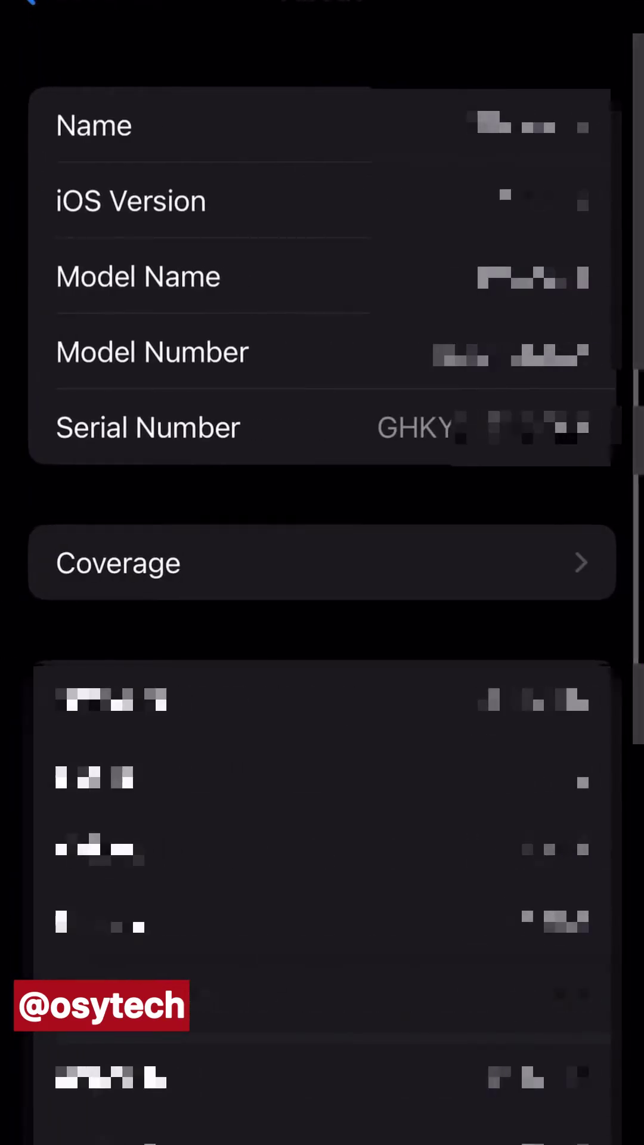
{"action": "left_click", "coordinate": [323, 427]}
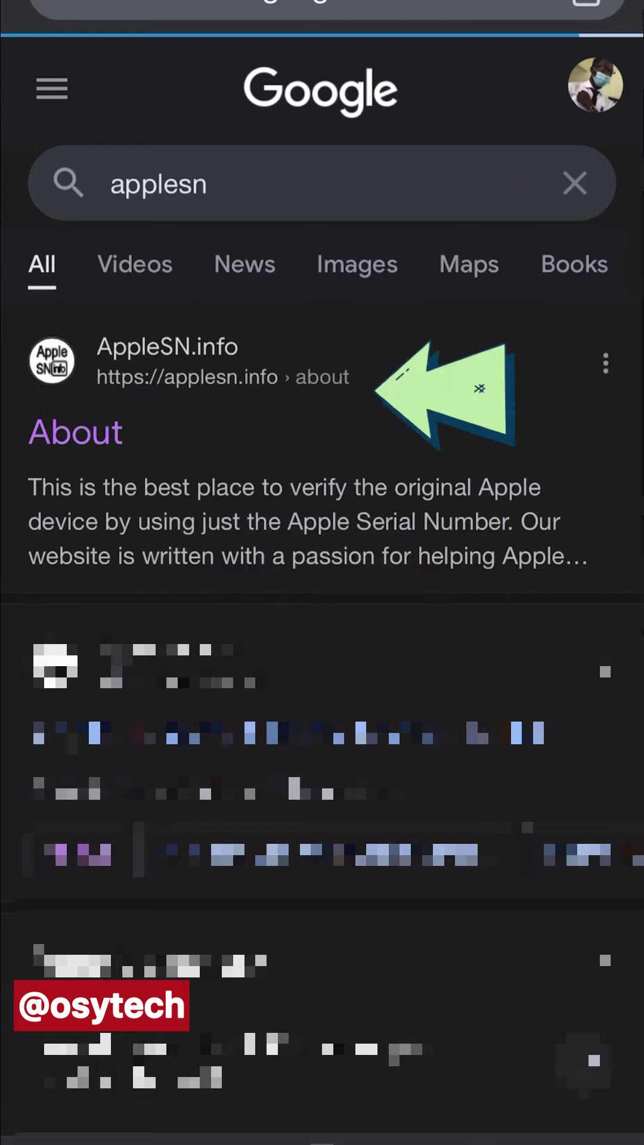
Open AppleSN.info from the search results and look up the pasted serial number
{"action": "right_click", "coordinate": [178, 376]}
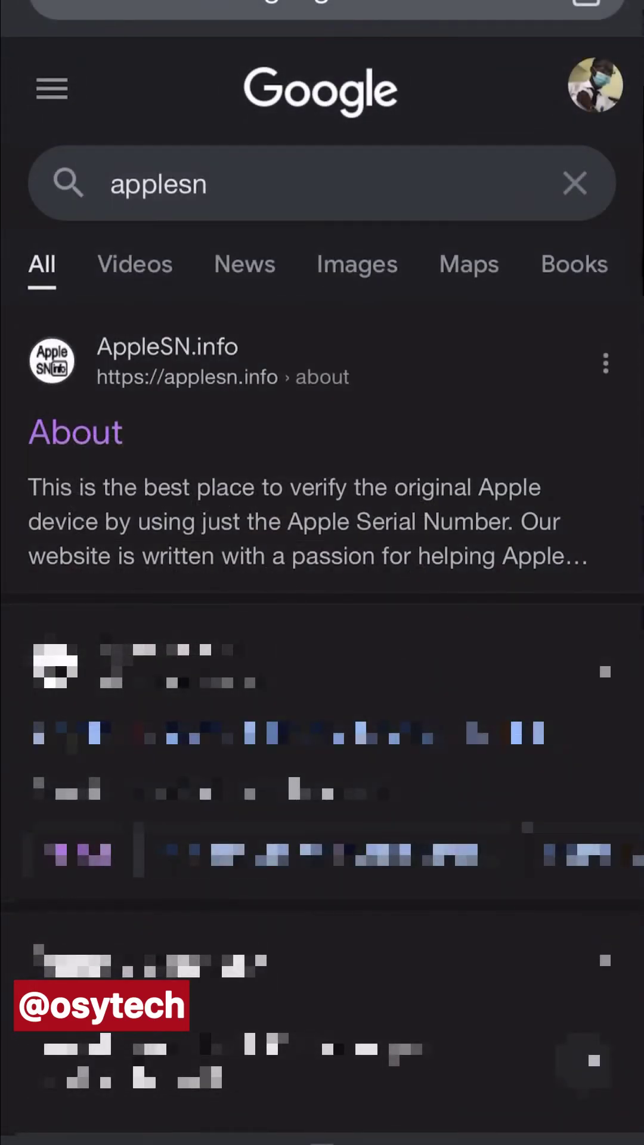
{"action": "left_click", "coordinate": [76, 432]}
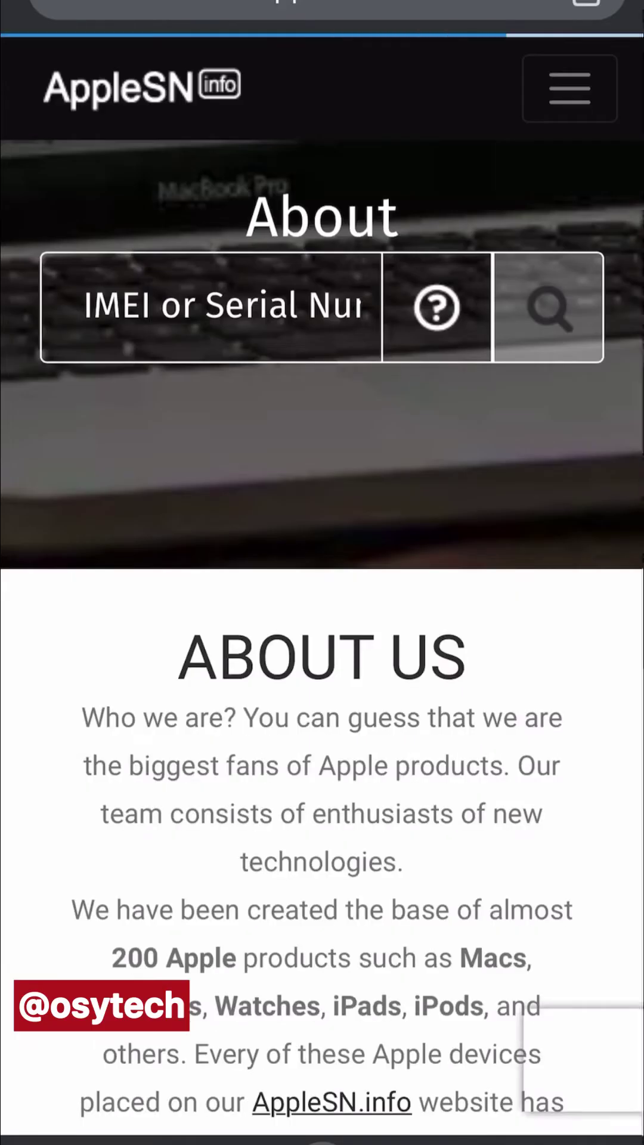
{"action": "left_click", "coordinate": [212, 309]}
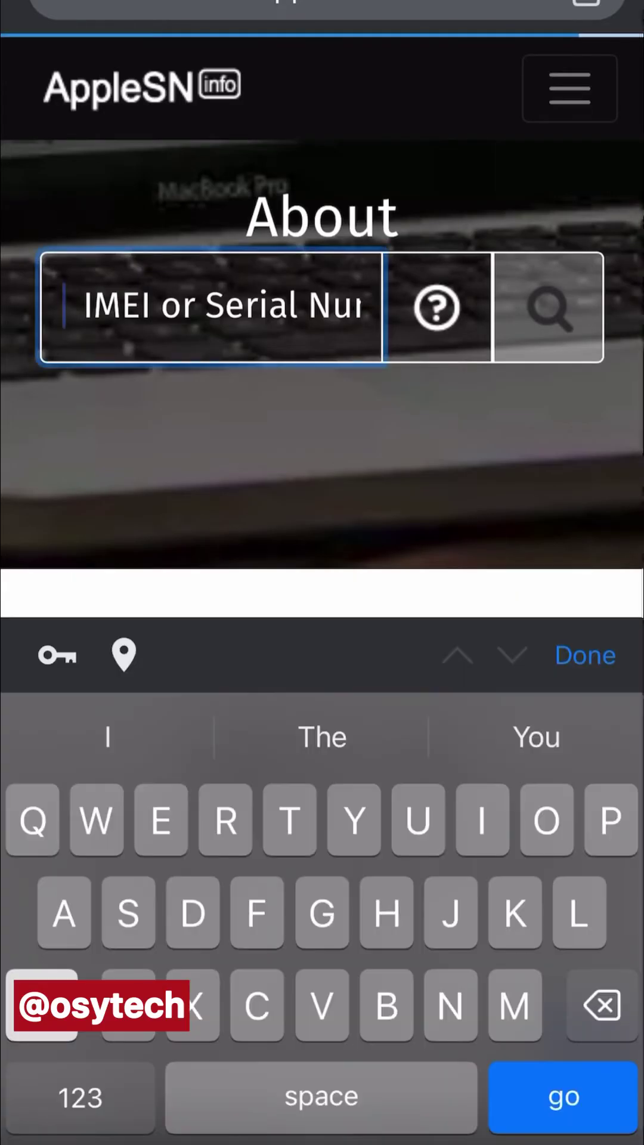
{"action": "left_click", "coordinate": [212, 307]}
{"action": "left_click", "coordinate": [94, 208]}
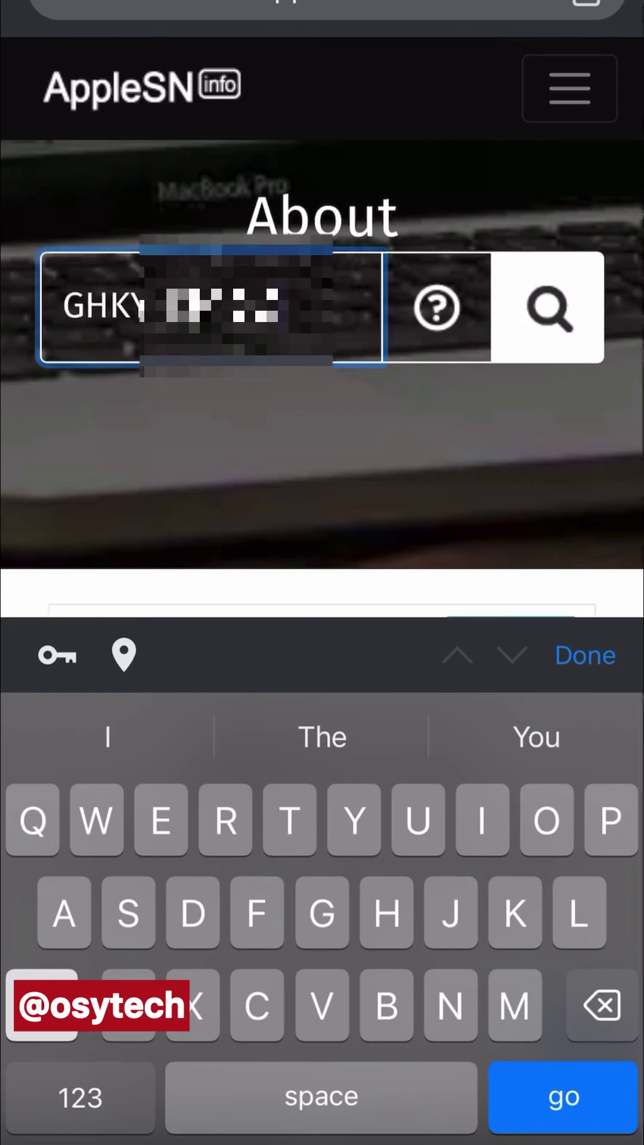
{"action": "left_click", "coordinate": [585, 655]}
{"action": "left_click", "coordinate": [548, 309]}
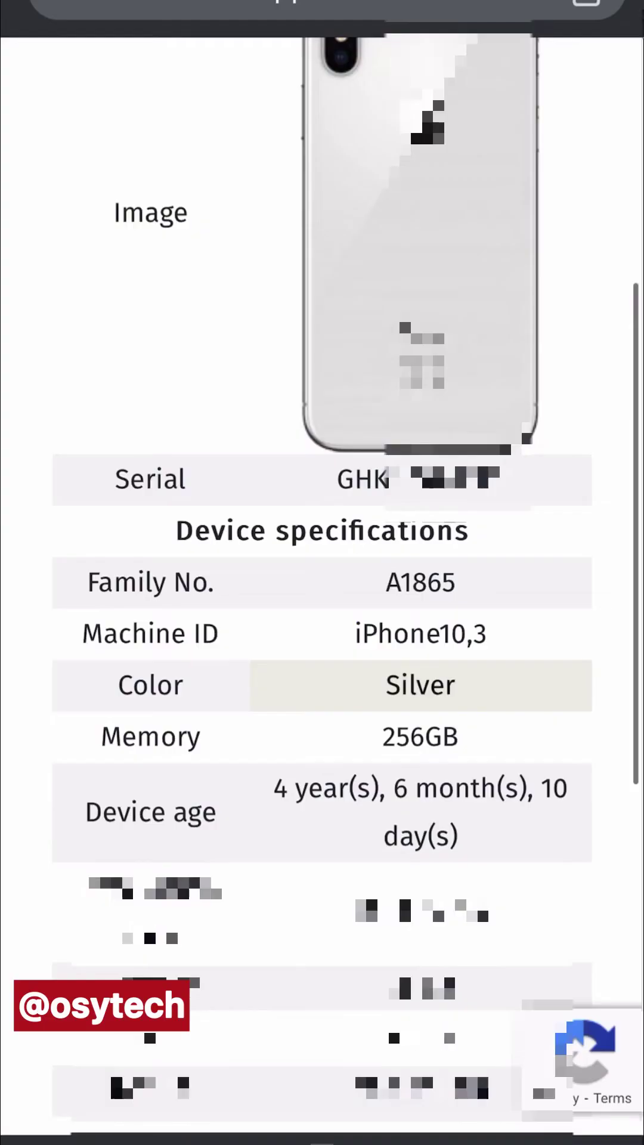
{"action": "scroll", "coordinate": [323, 626], "scroll_direction": "down", "scroll_amount": 5}
{"action": "scroll", "coordinate": [322, 626], "scroll_direction": "down", "scroll_amount": 5}
{"action": "scroll", "coordinate": [323, 627], "scroll_direction": "down", "scroll_amount": 2}
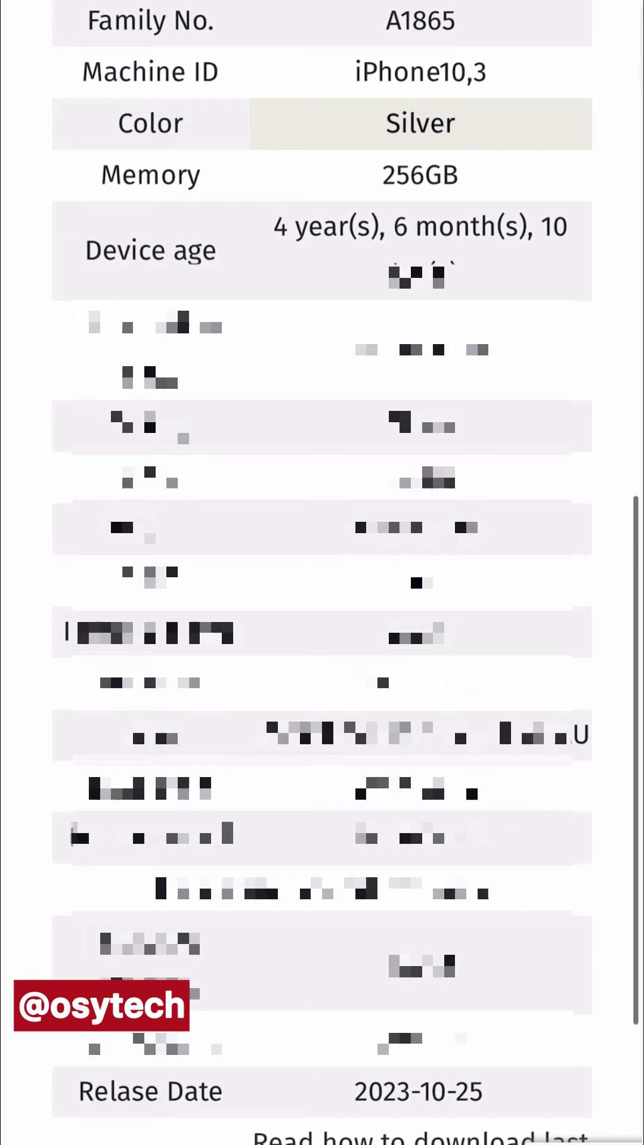
{"action": "scroll", "coordinate": [322, 626], "scroll_direction": "down", "scroll_amount": 1}
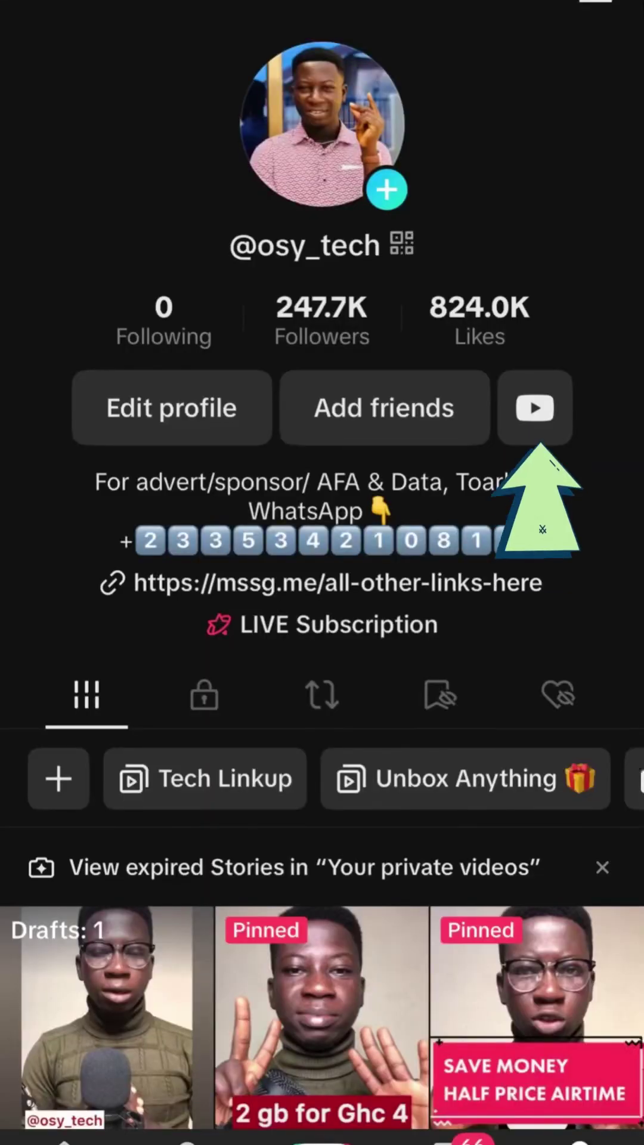
Open the OSY TECH YouTube channel from the TikTok profile's YouTube icon
{"action": "left_click", "coordinate": [534, 408]}
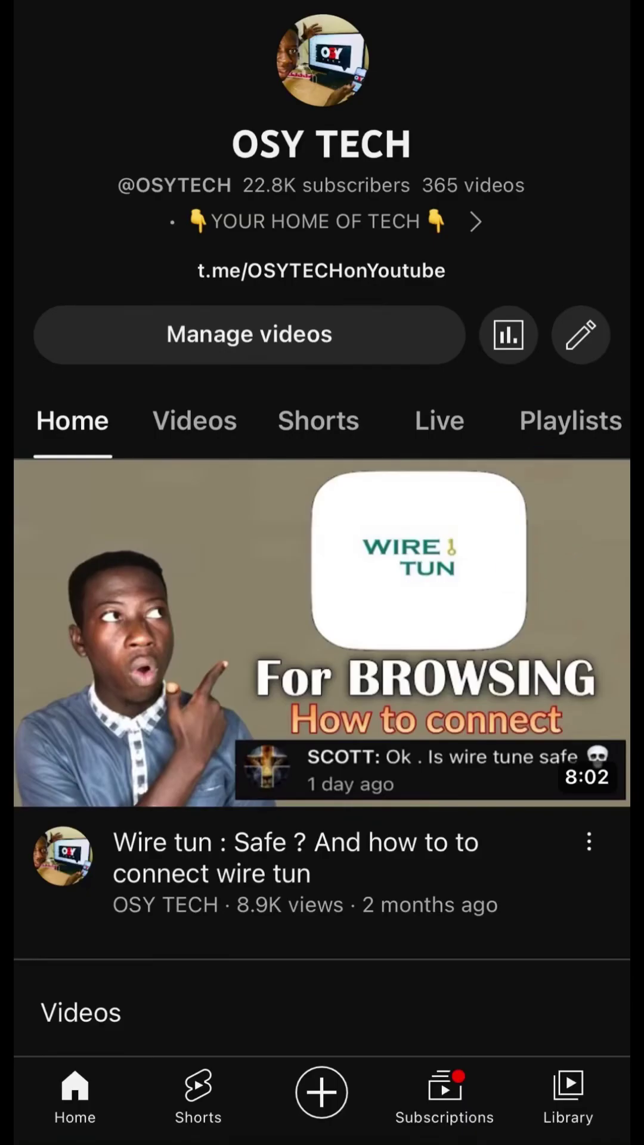